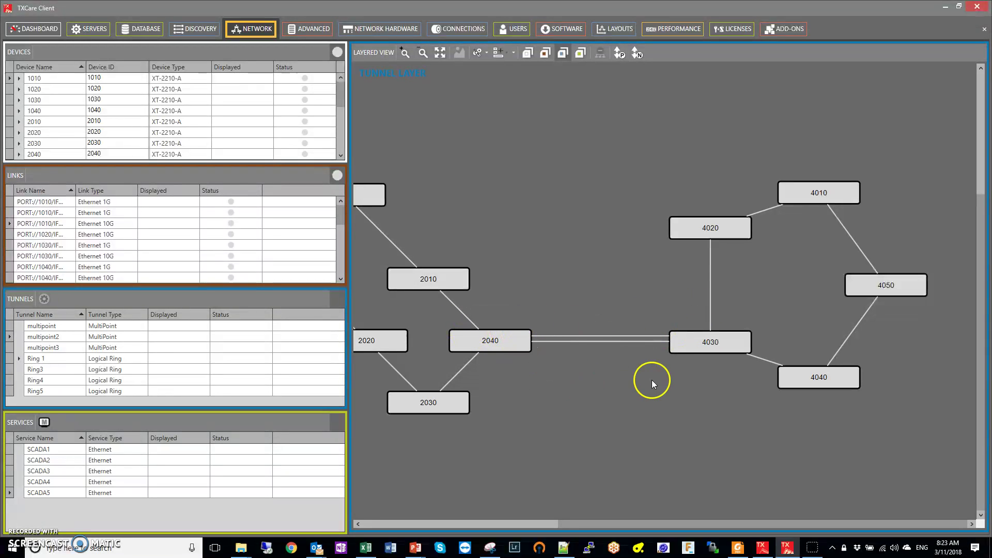
# Examine the topology around the double link between devices 2040 and 4030, and display the multipoint2 tunnel on it
pyautogui.scroll(3, 629, 347)
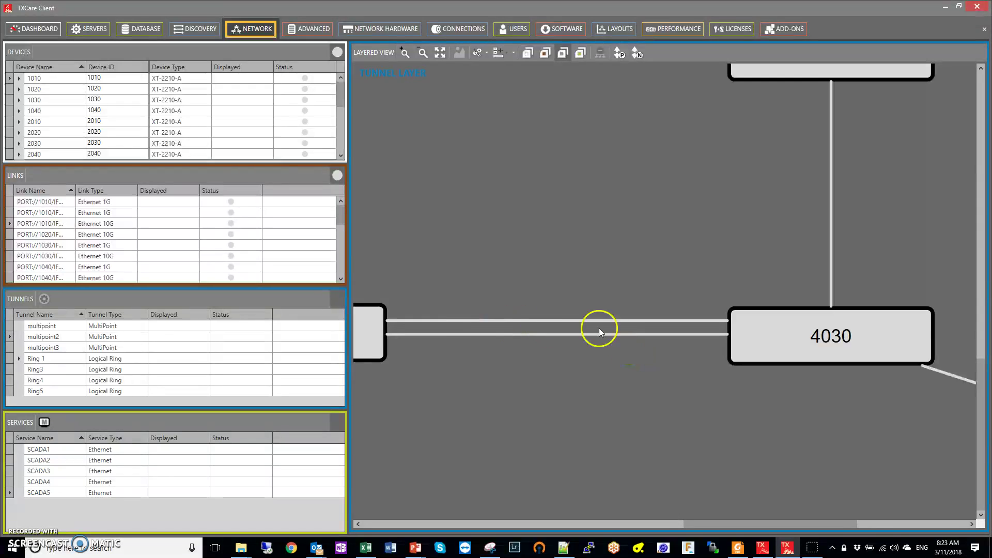
pyautogui.scroll(-2, 482, 288)
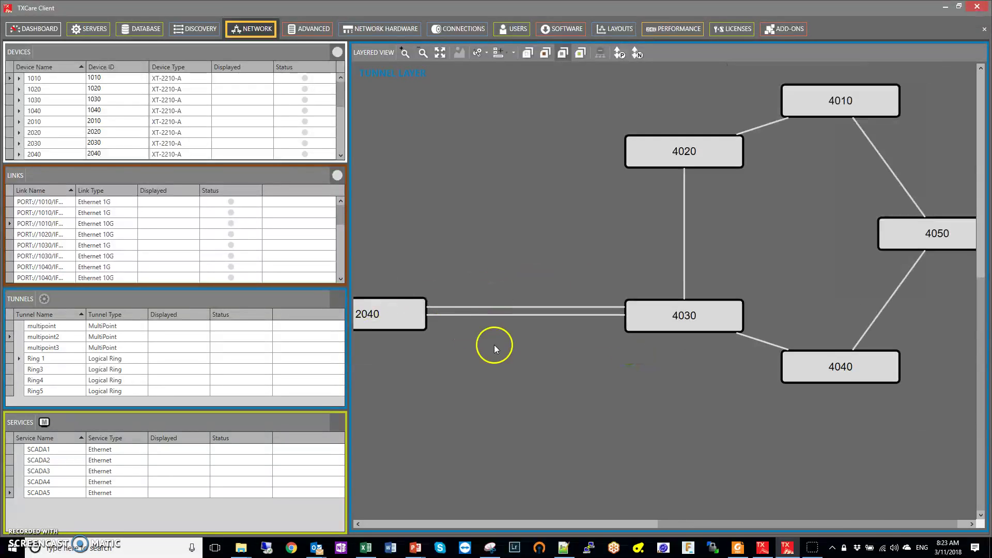
pyautogui.scroll(-1, 512, 368)
pyautogui.scroll(-1, 528, 367)
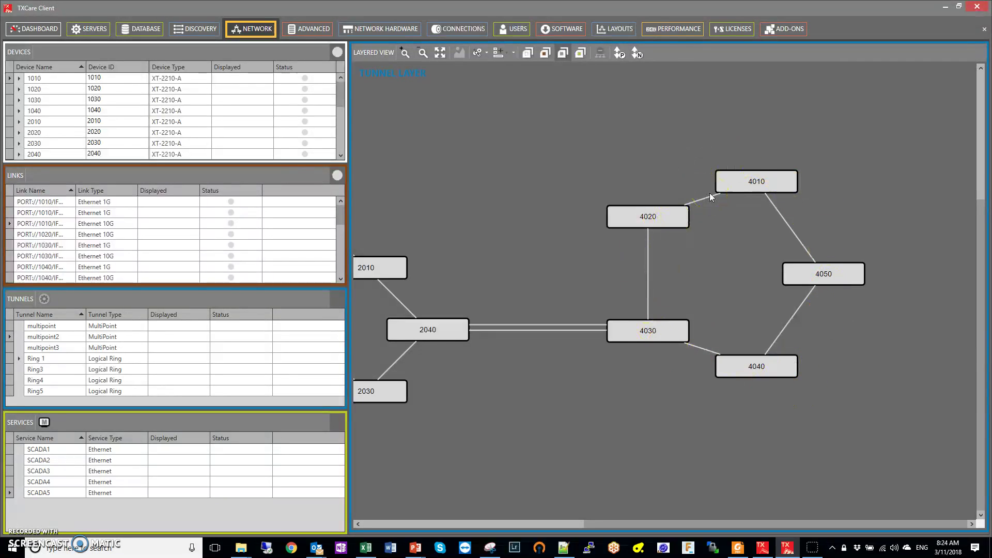
pyautogui.scroll(-3, 543, 364)
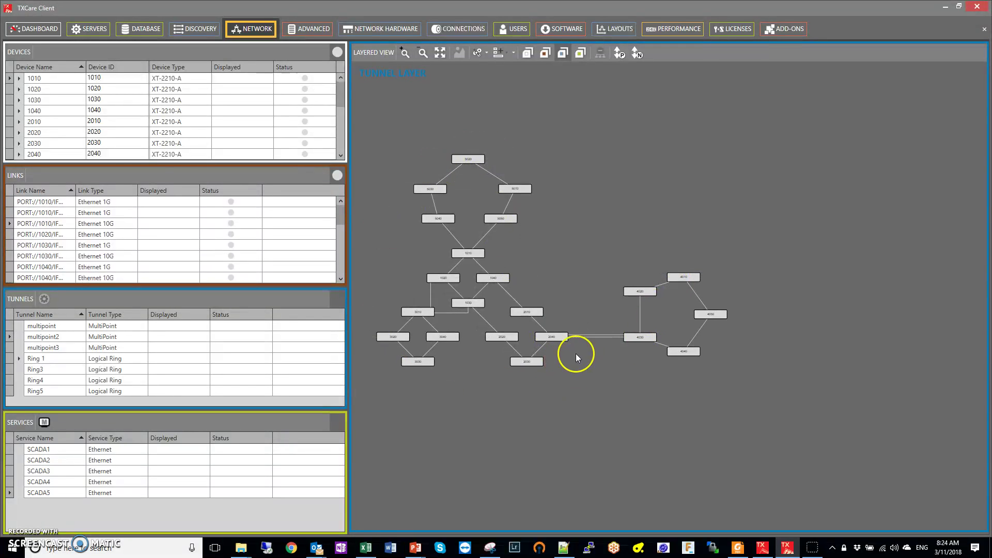
pyautogui.scroll(3, 577, 355)
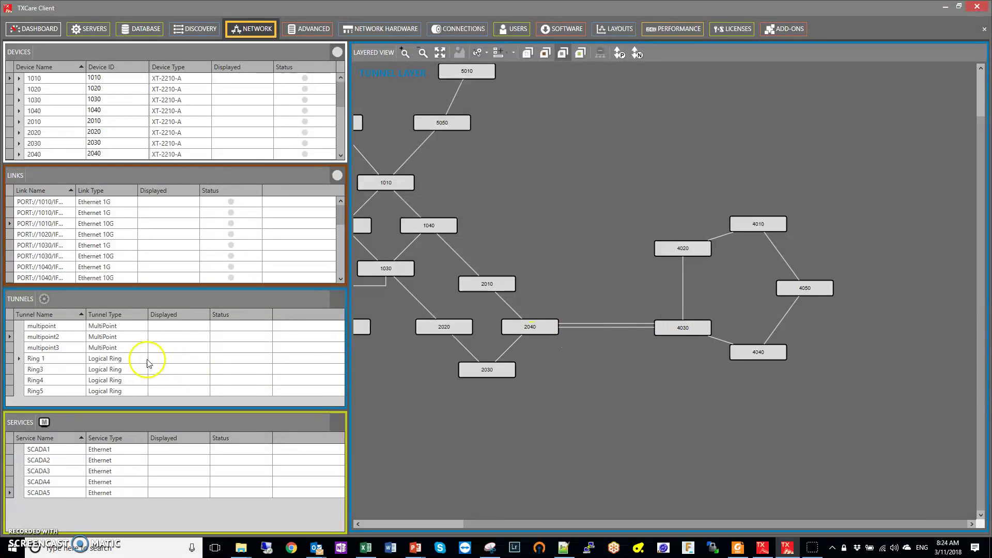
pyautogui.click(63, 337)
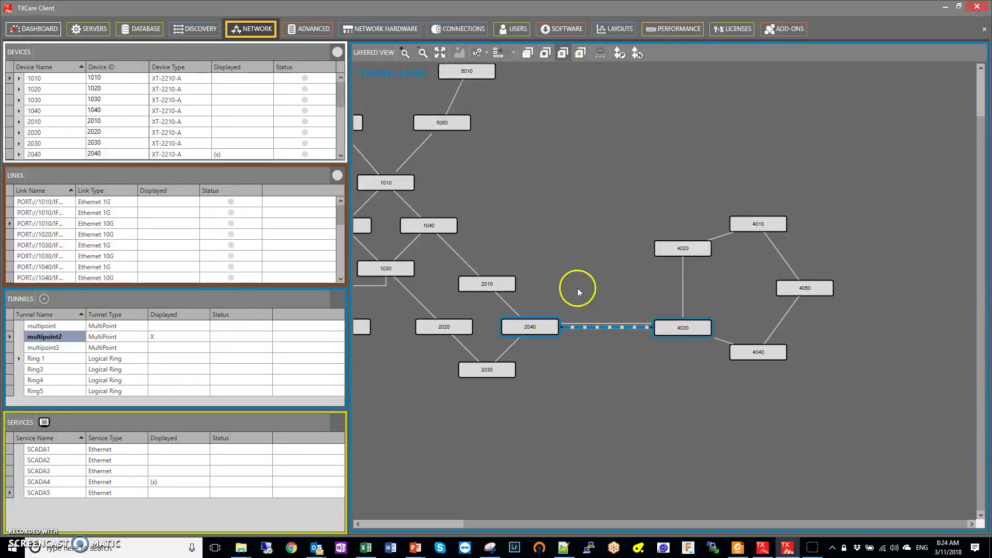
# Start a new tunnel in the connections view named multipoint4, with MultiPoint topology and protection enabled, and proceed to device selection
pyautogui.click(461, 32)
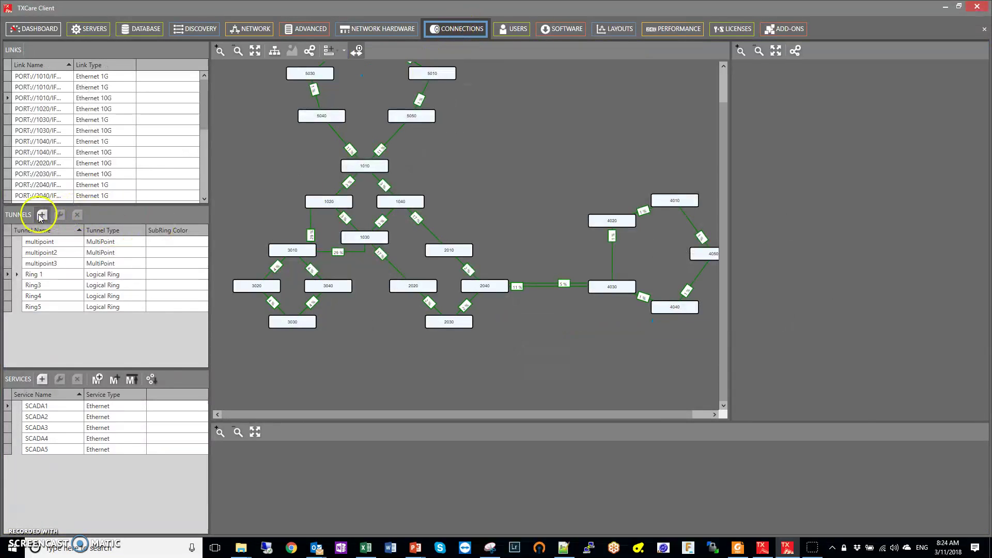
pyautogui.click(41, 215)
pyautogui.click(789, 458)
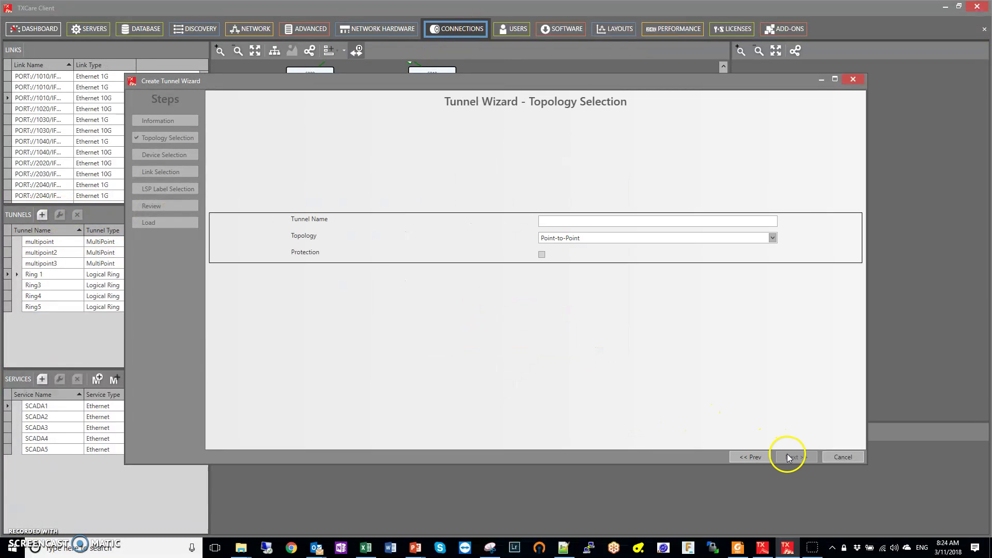
pyautogui.click(645, 222)
pyautogui.write('multipoint')
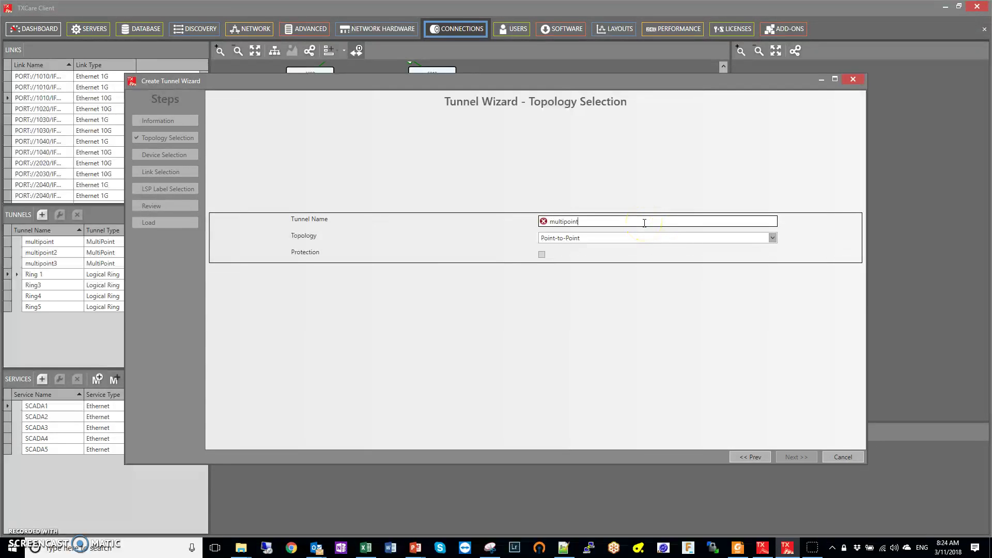
pyautogui.write('4')
pyautogui.click(631, 239)
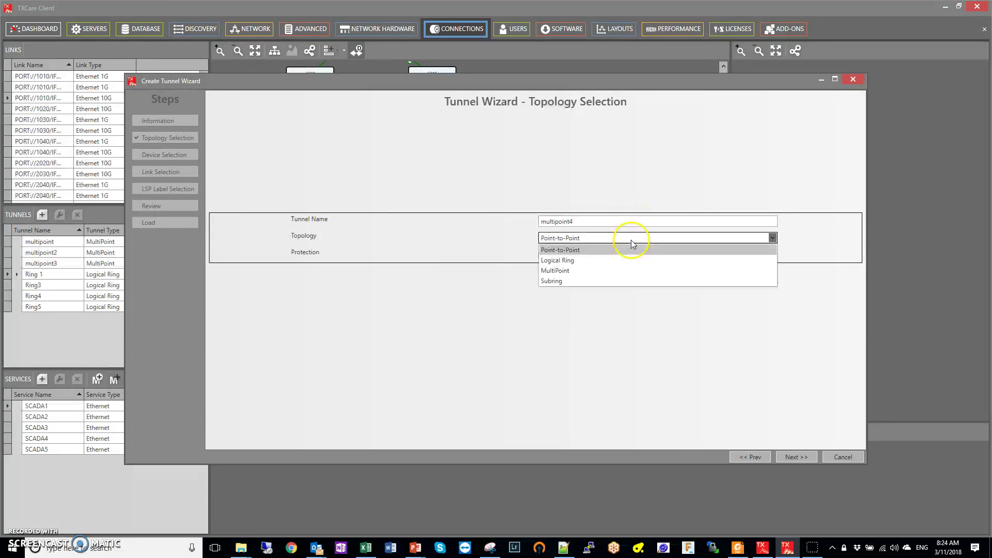
pyautogui.click(606, 274)
pyautogui.click(539, 254)
pyautogui.click(835, 79)
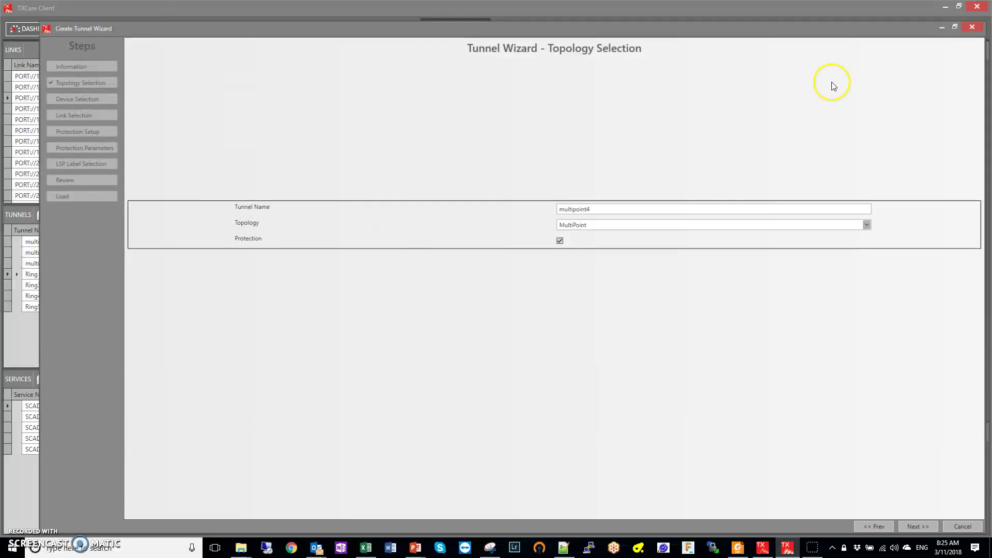
pyautogui.click(926, 524)
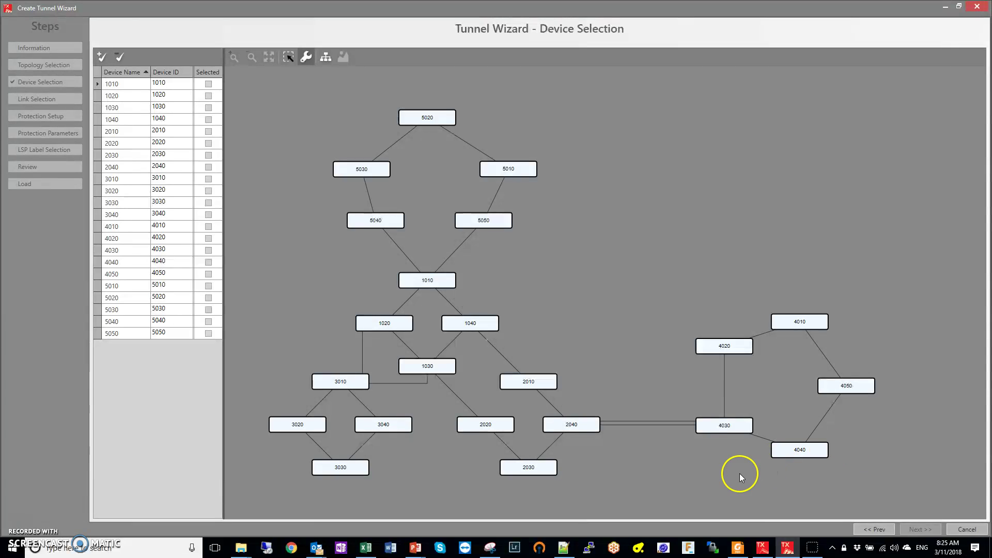
# Select devices 2040 and 4030 for the tunnel and their IFM-1 Ethernet 1G link as the working path
pyautogui.click(579, 426)
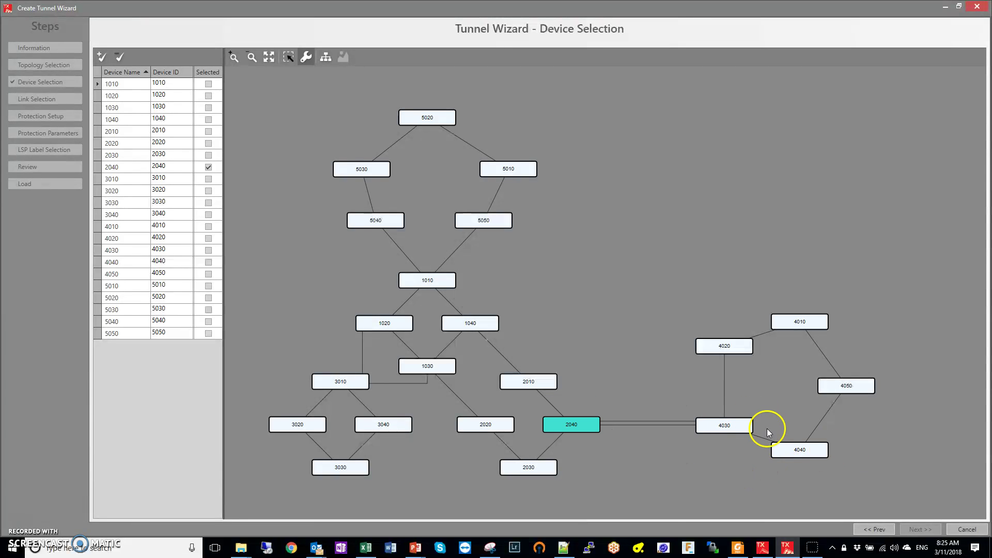
pyautogui.click(724, 425)
pyautogui.click(926, 529)
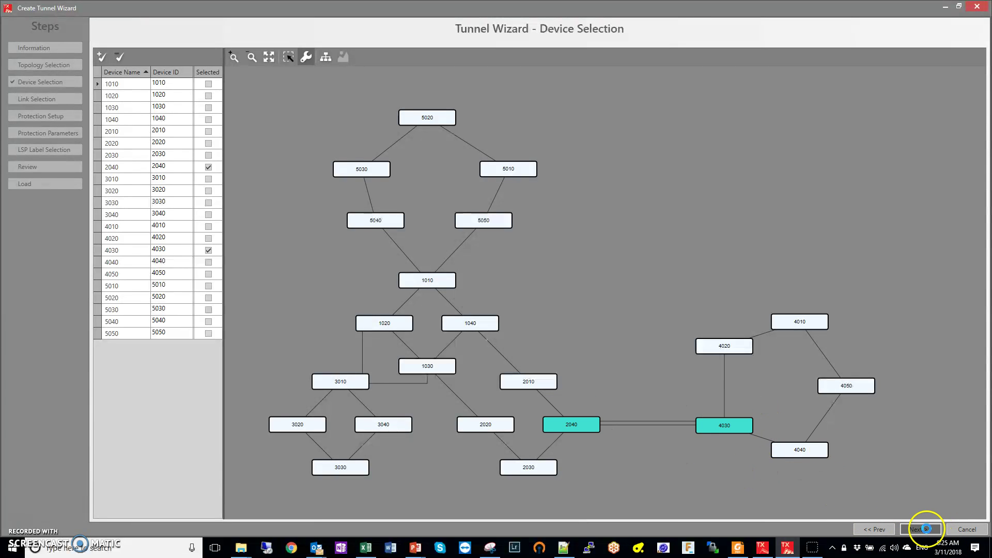
pyautogui.click(740, 426)
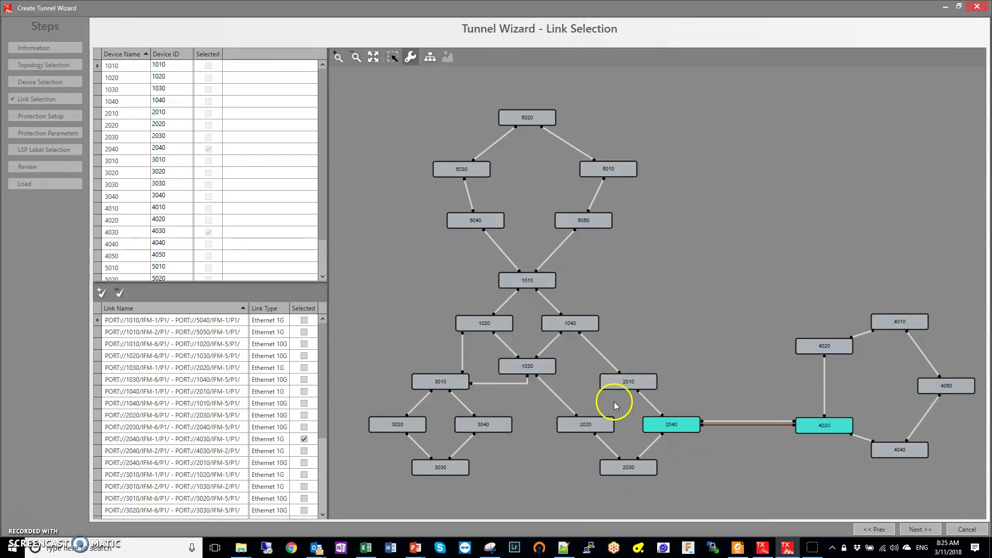
pyautogui.click(916, 529)
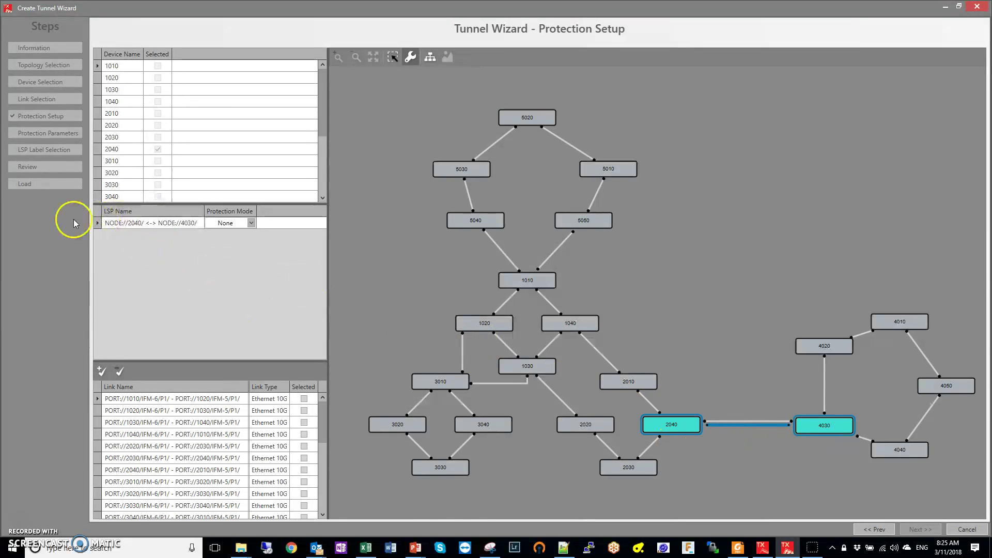
# Set the 2040–4030 LSP's protection mode to 1:1 and choose the parallel IFM-2 link as its protection path
pyautogui.click(227, 223)
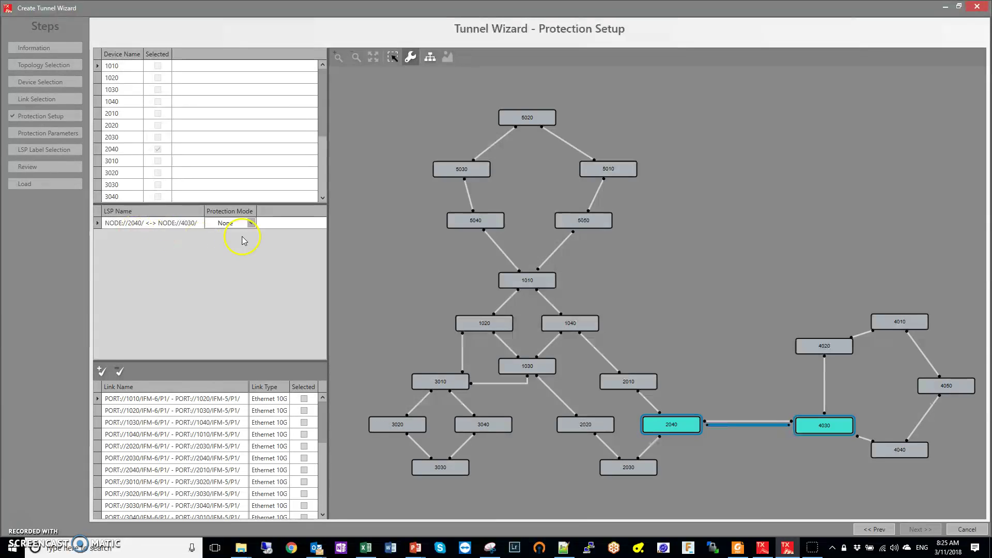
pyautogui.click(251, 223)
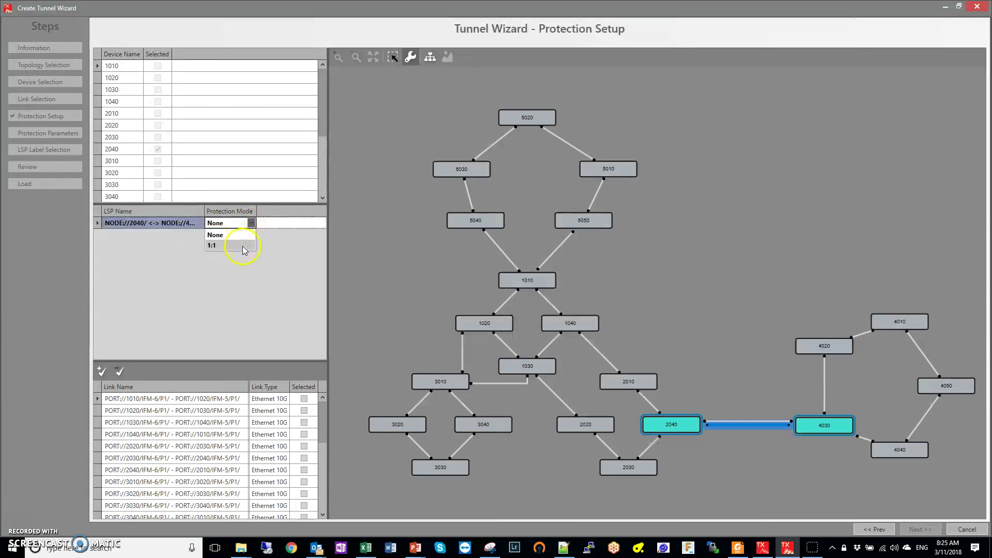
pyautogui.click(245, 247)
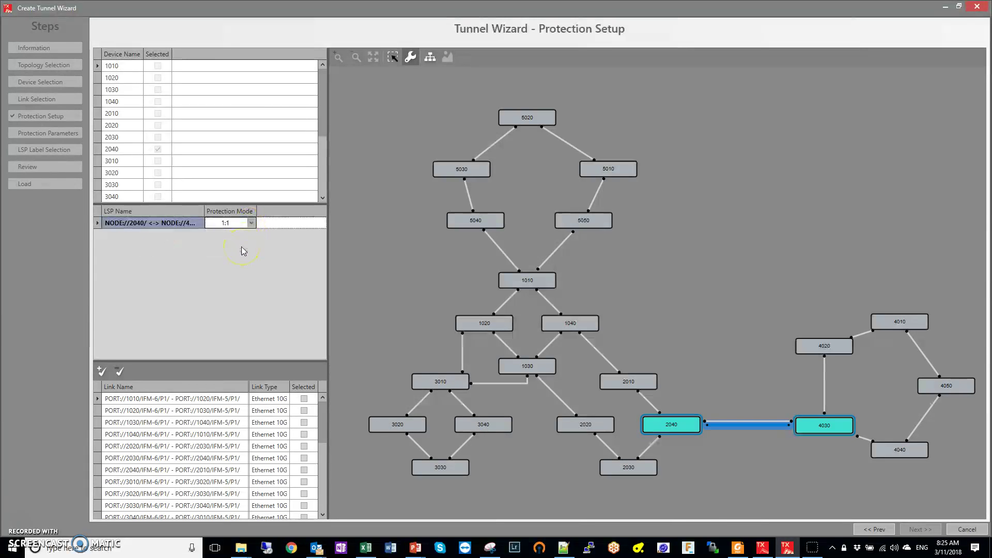
pyautogui.click(761, 418)
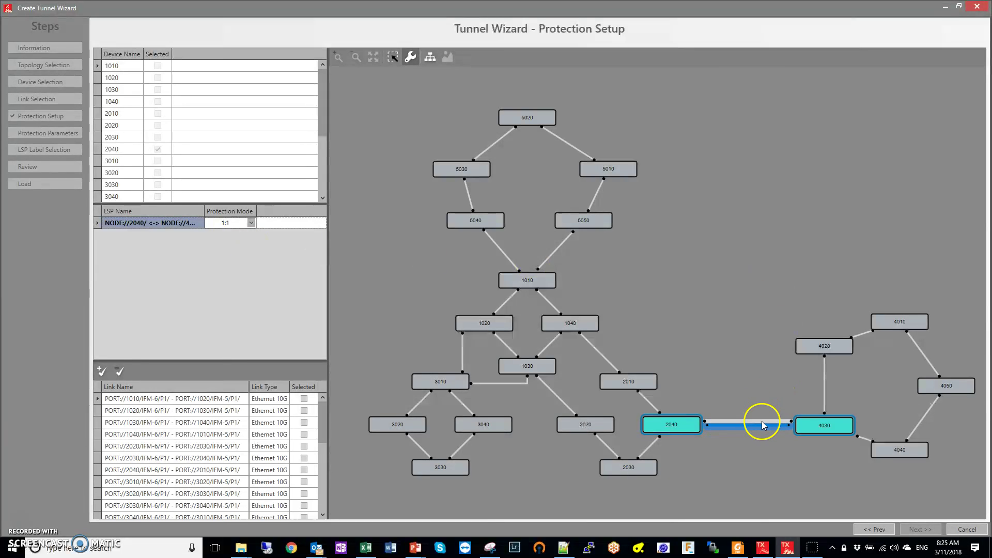
pyautogui.click(920, 526)
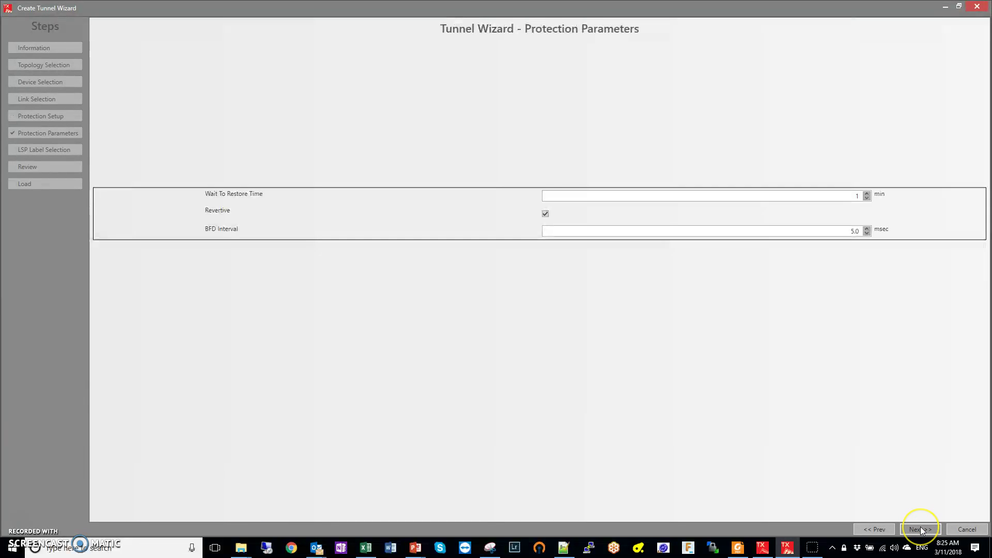
# Finish the tunnel with the default protection parameters and LSP labels without loading it, and compare multipoint4 with multipoint2
pyautogui.click(921, 527)
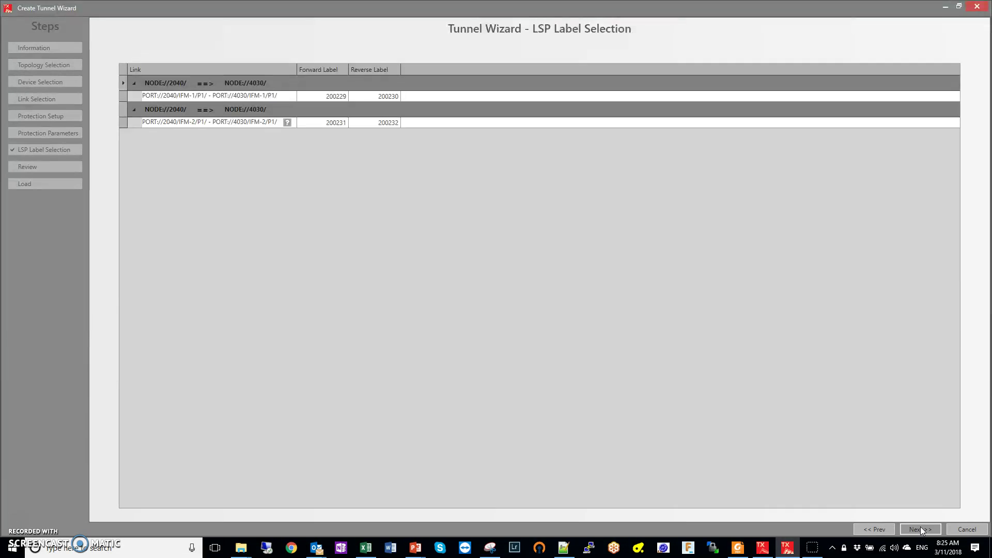
pyautogui.click(920, 528)
pyautogui.click(920, 529)
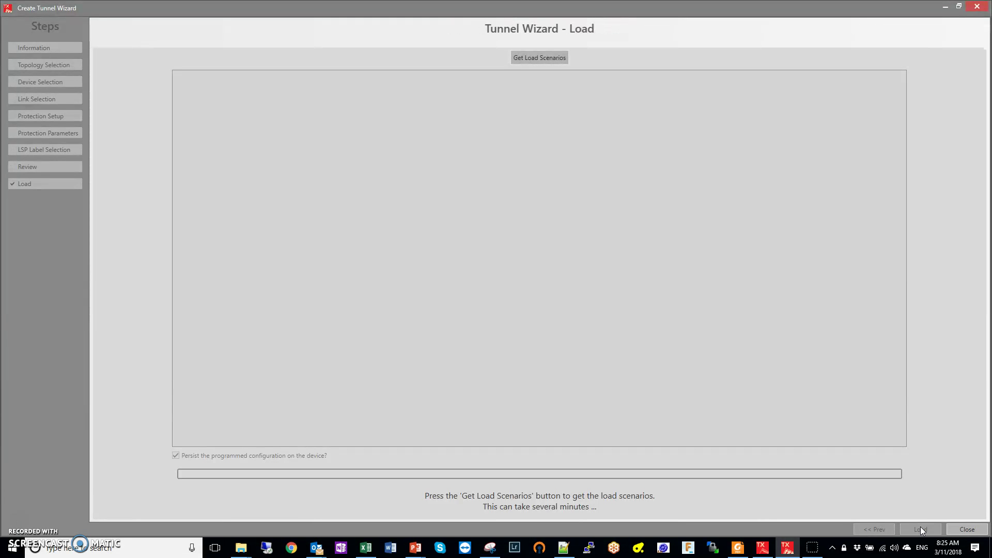
pyautogui.click(964, 529)
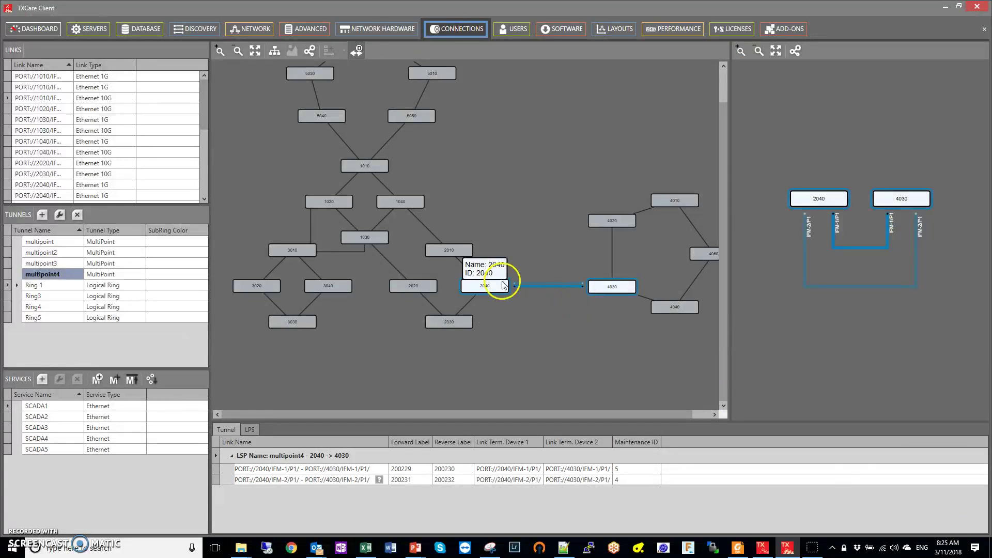
pyautogui.click(53, 254)
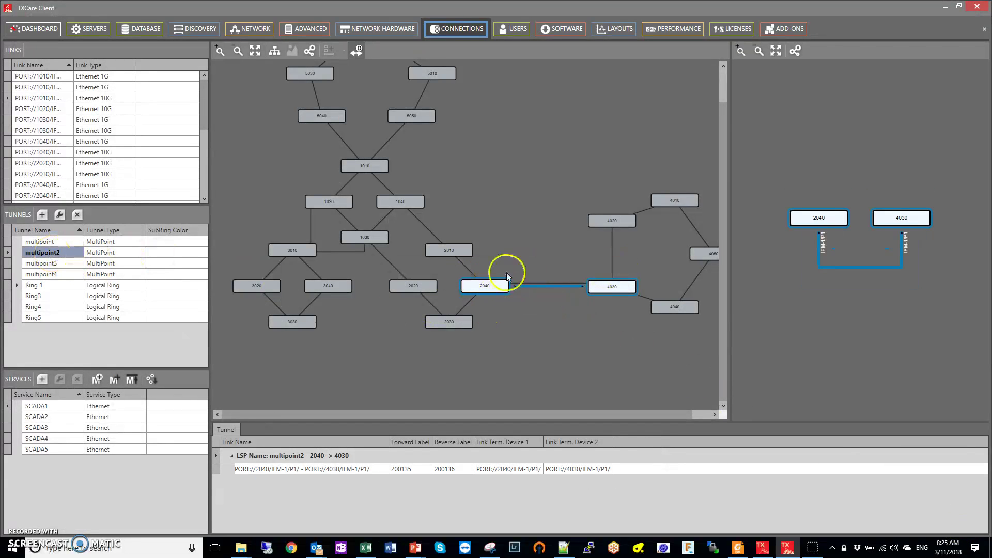
pyautogui.click(59, 275)
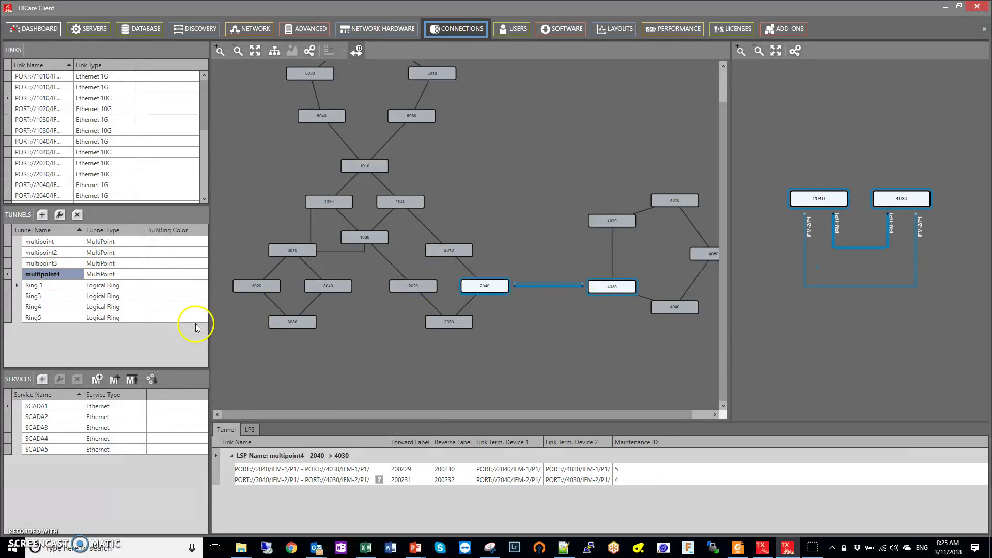
# Open the SCADA4 service for modification and proceed to its tunnel selection, keeping the existing name, endpoints and VLAN settings
pyautogui.click(49, 438)
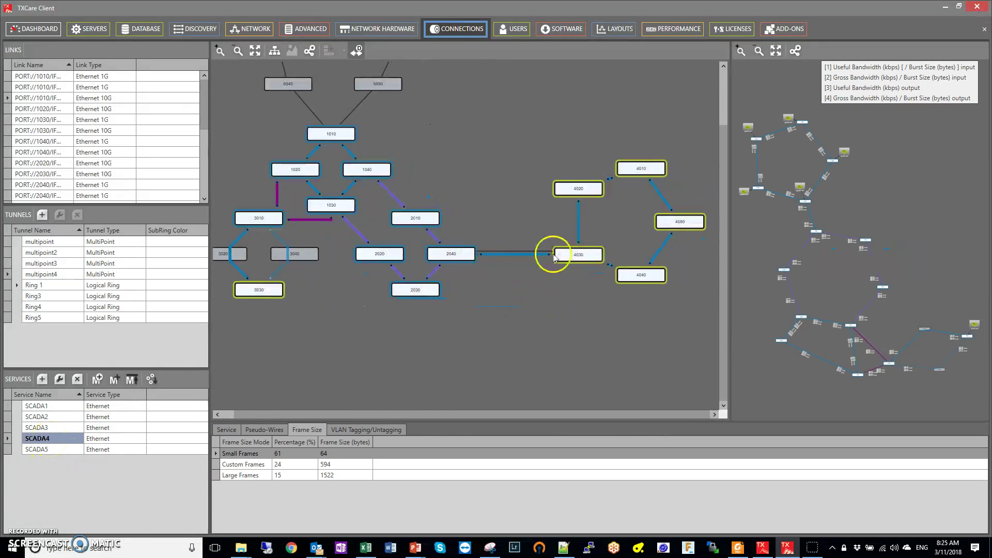
pyautogui.click(60, 381)
pyautogui.click(831, 81)
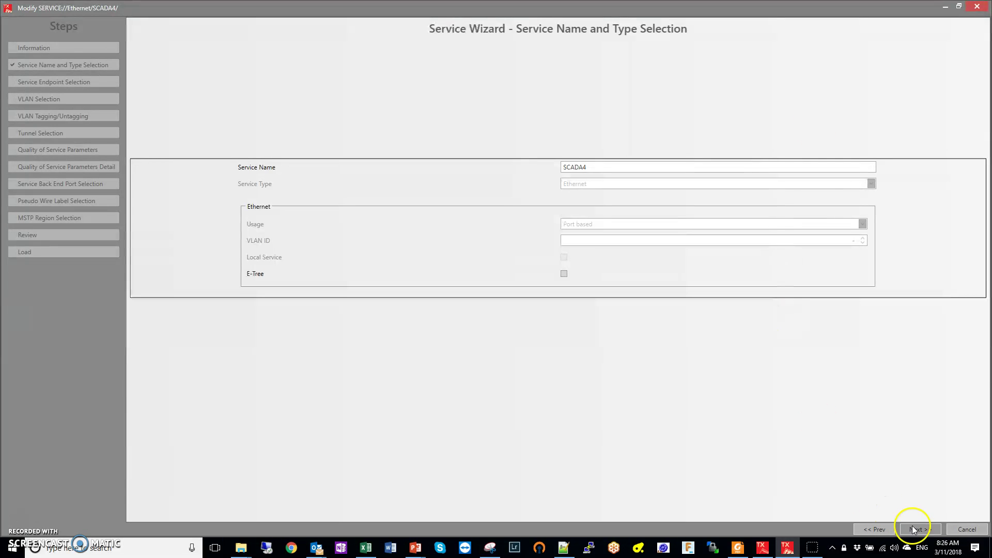
pyautogui.click(918, 529)
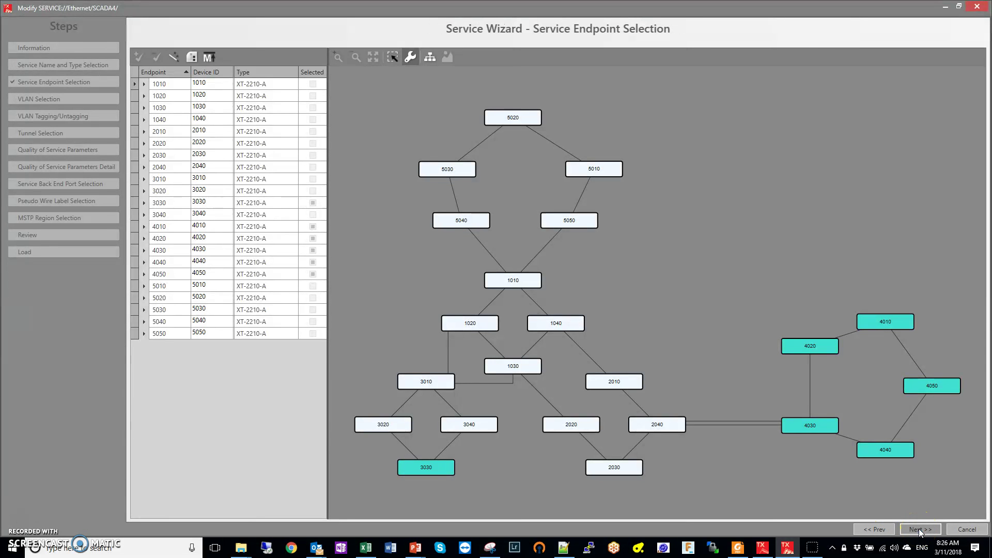
pyautogui.click(919, 530)
pyautogui.click(919, 529)
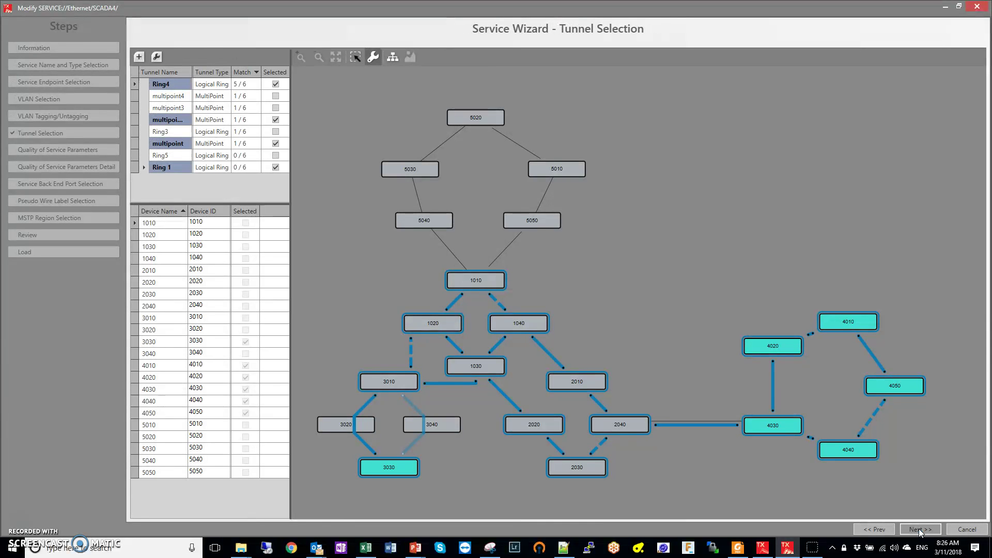
# Replace the multipoint2 tunnel with multipoint4 in the SCADA4 service and continue to the quality of service parameters
pyautogui.click(726, 304)
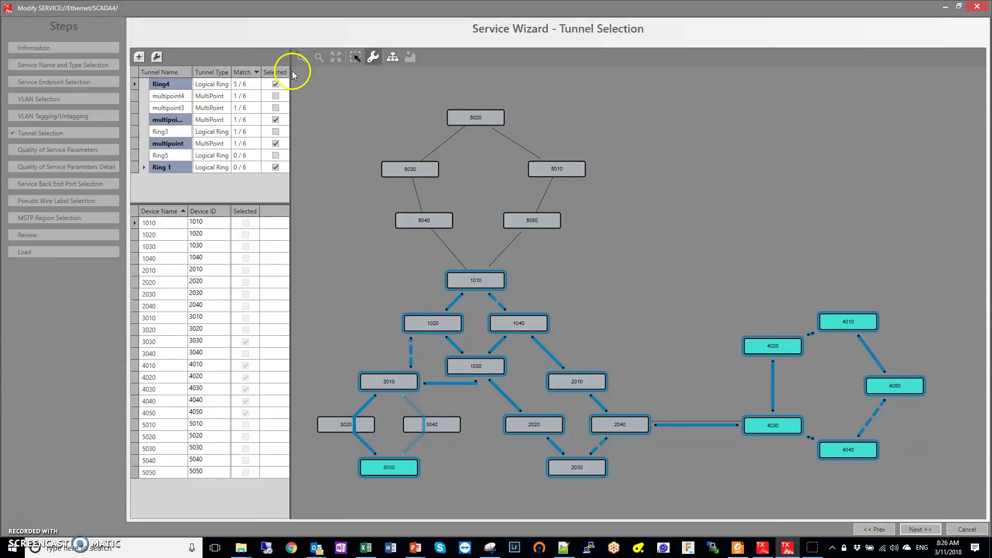
pyautogui.moveTo(290, 73); pyautogui.dragTo(370, 73)
pyautogui.moveTo(191, 72); pyautogui.dragTo(230, 71)
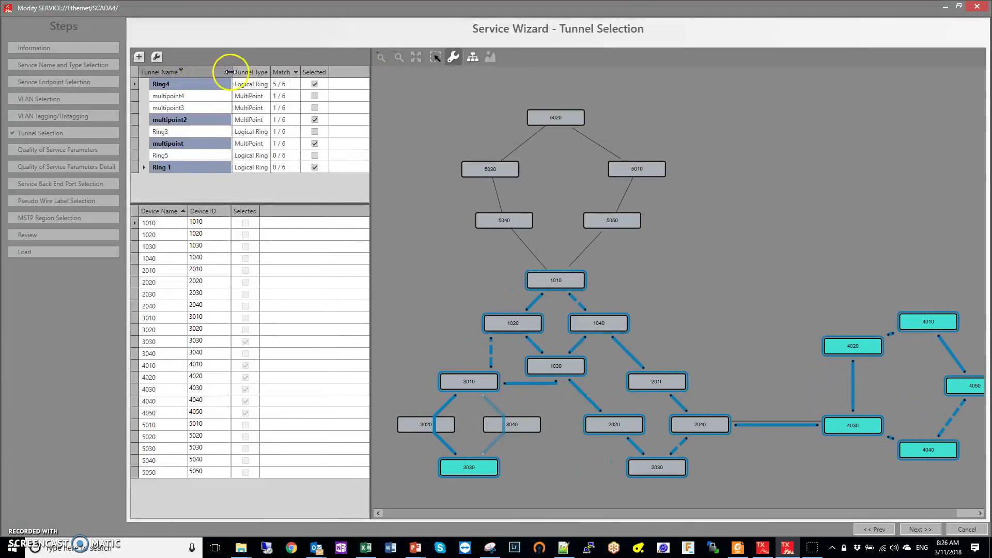
pyautogui.click(316, 121)
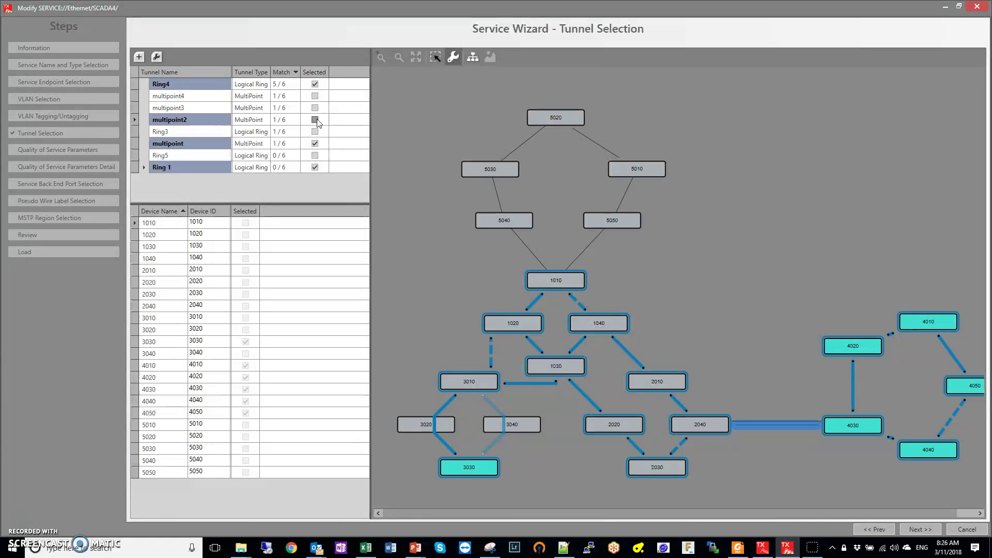
pyautogui.click(315, 96)
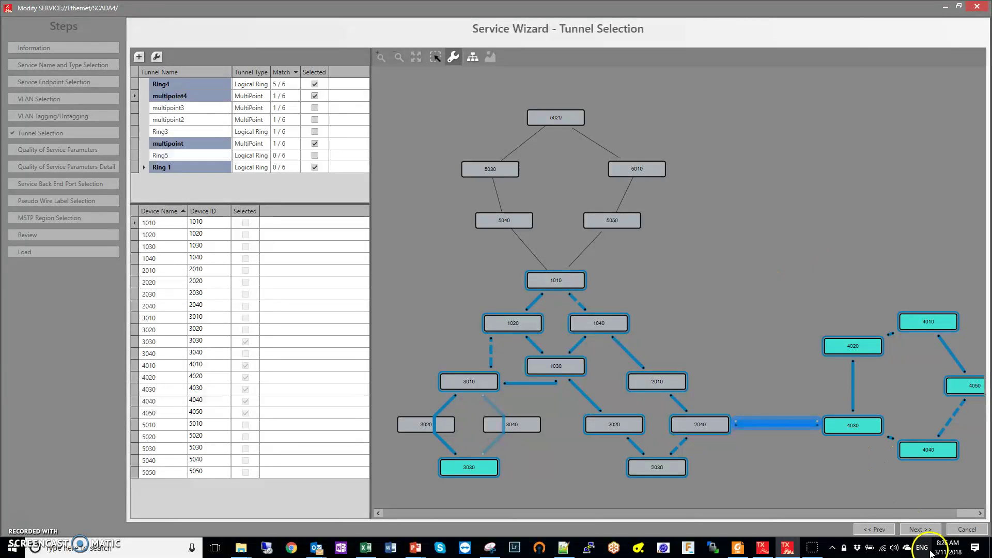
pyautogui.click(926, 530)
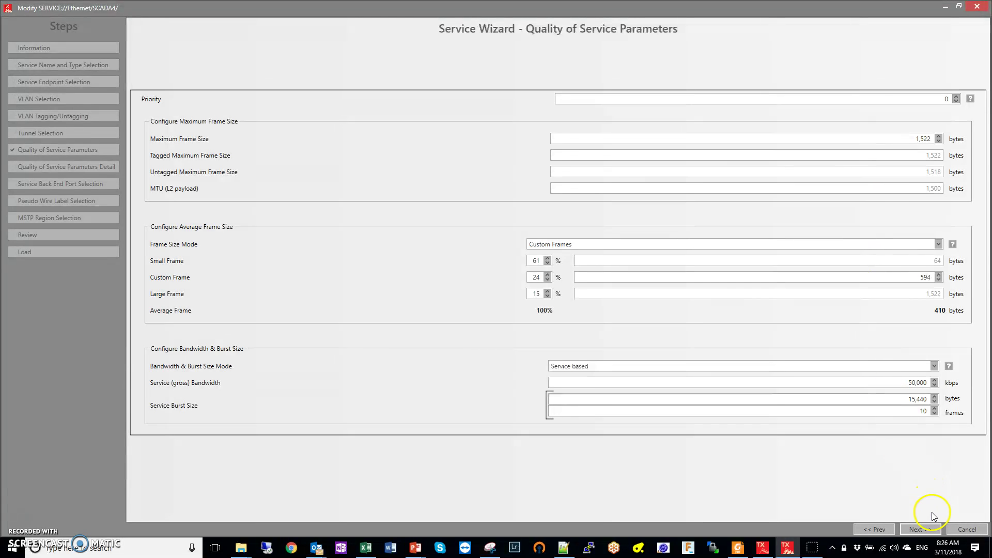
# Finish modifying the SCADA4 service with the existing quality of service parameters and close the wizard without loading it to the network
pyautogui.click(923, 530)
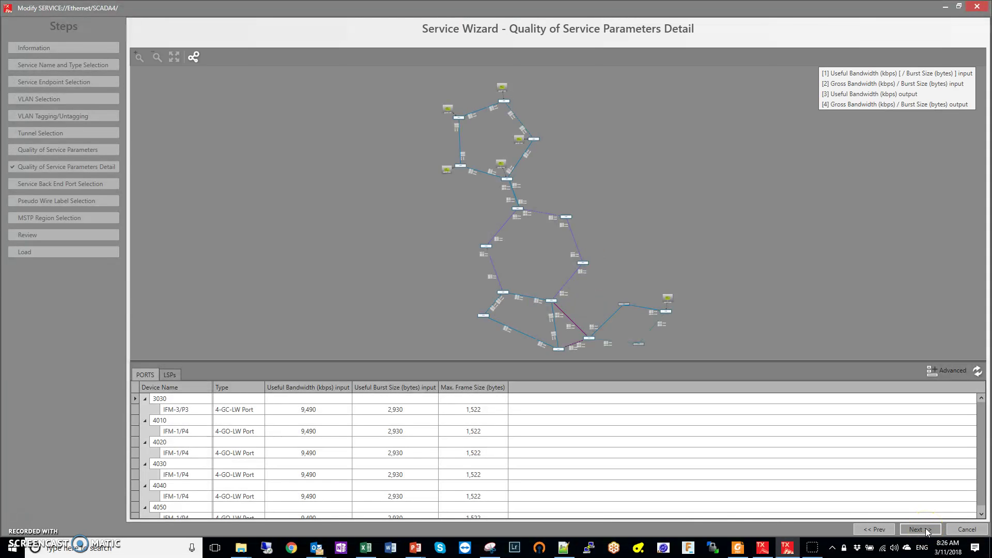
pyautogui.click(926, 528)
pyautogui.click(925, 529)
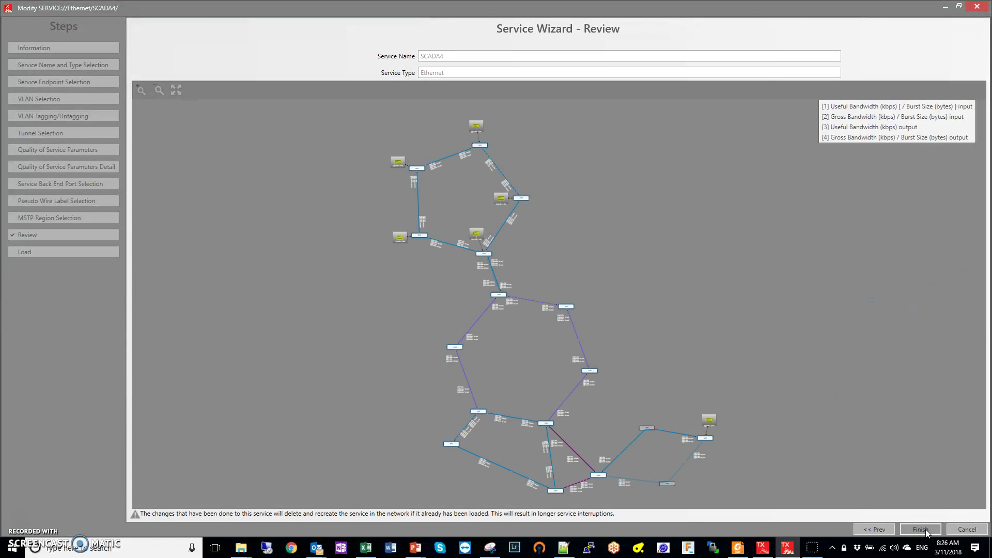
pyautogui.click(925, 530)
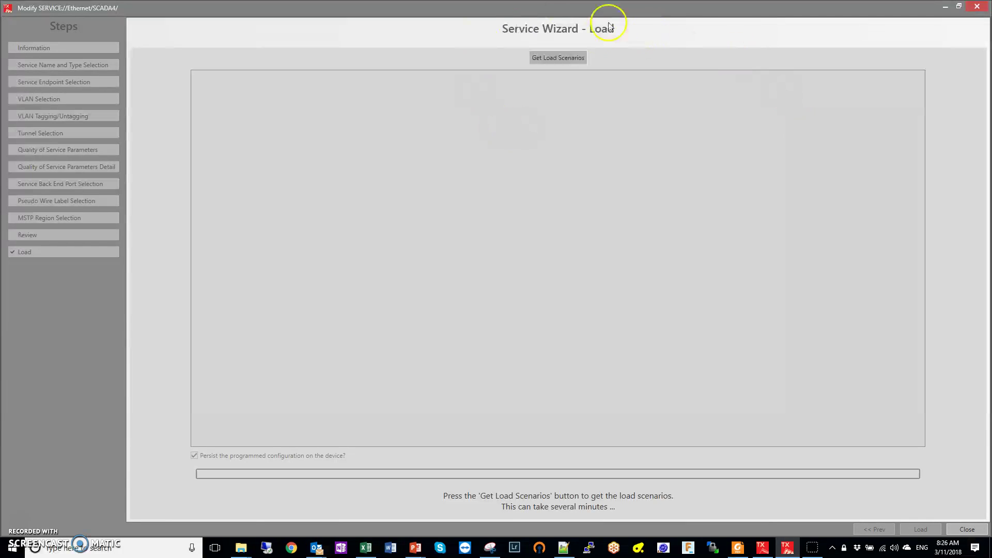
pyautogui.click(973, 531)
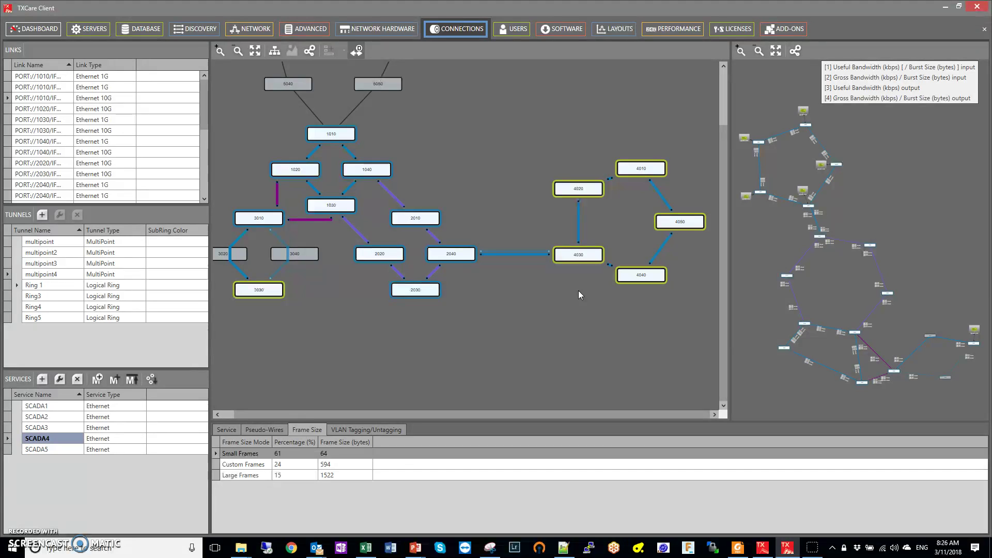
pyautogui.click(536, 298)
pyautogui.scroll(-3, 499, 309)
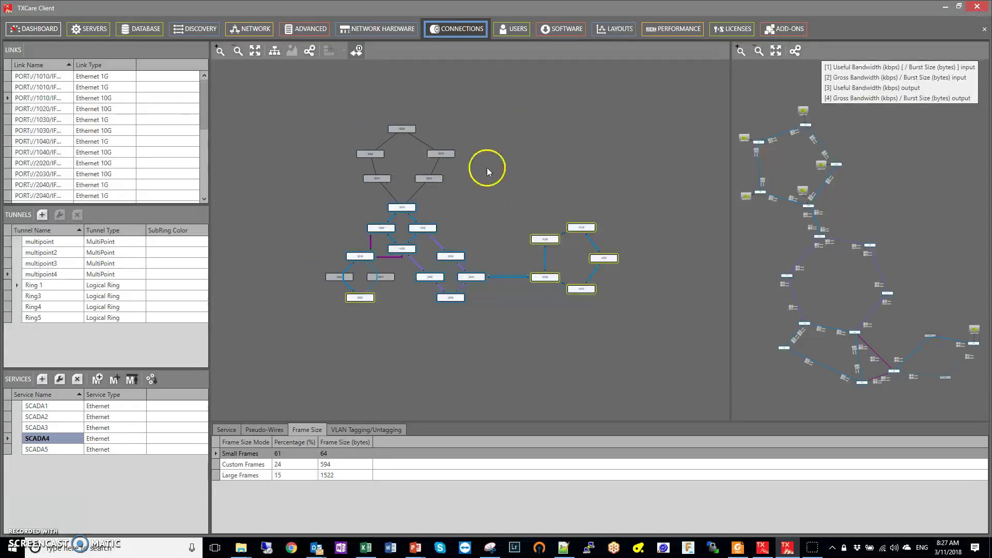
pyautogui.click(351, 67)
pyautogui.click(697, 355)
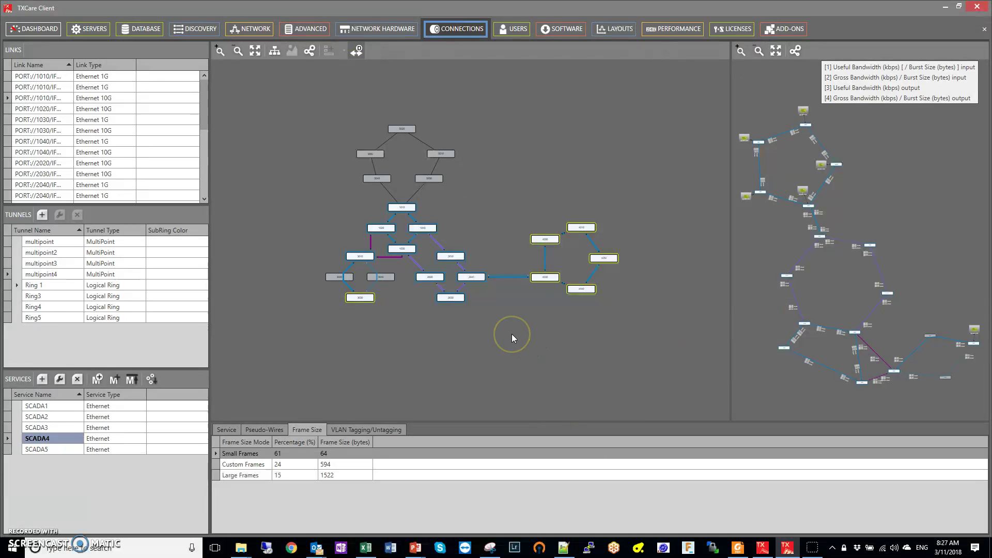